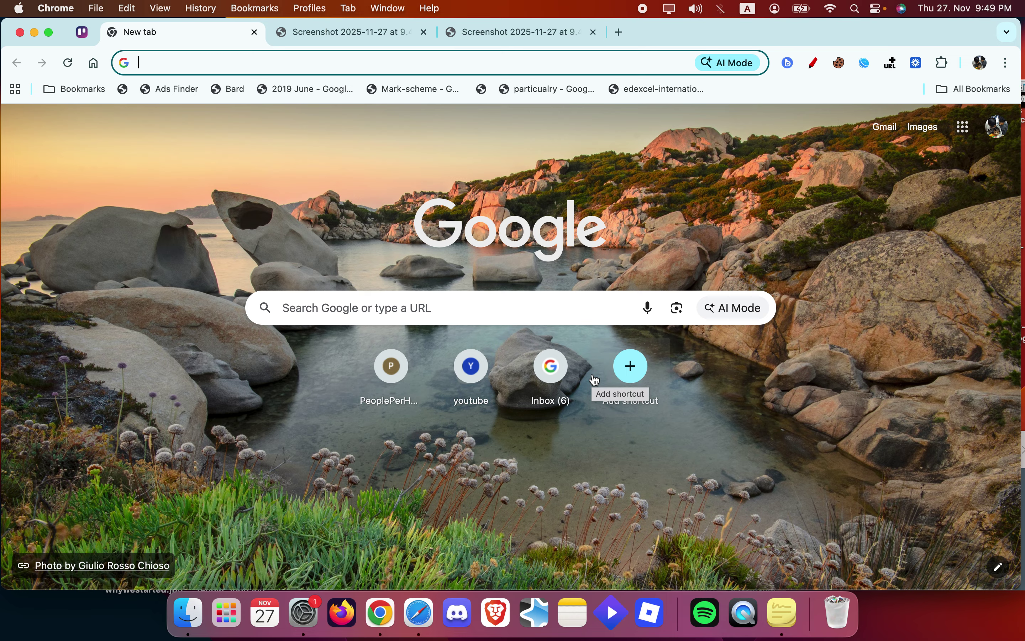
# Turn the Mac's Wi-Fi off and back on.
pyautogui.click(829, 8)
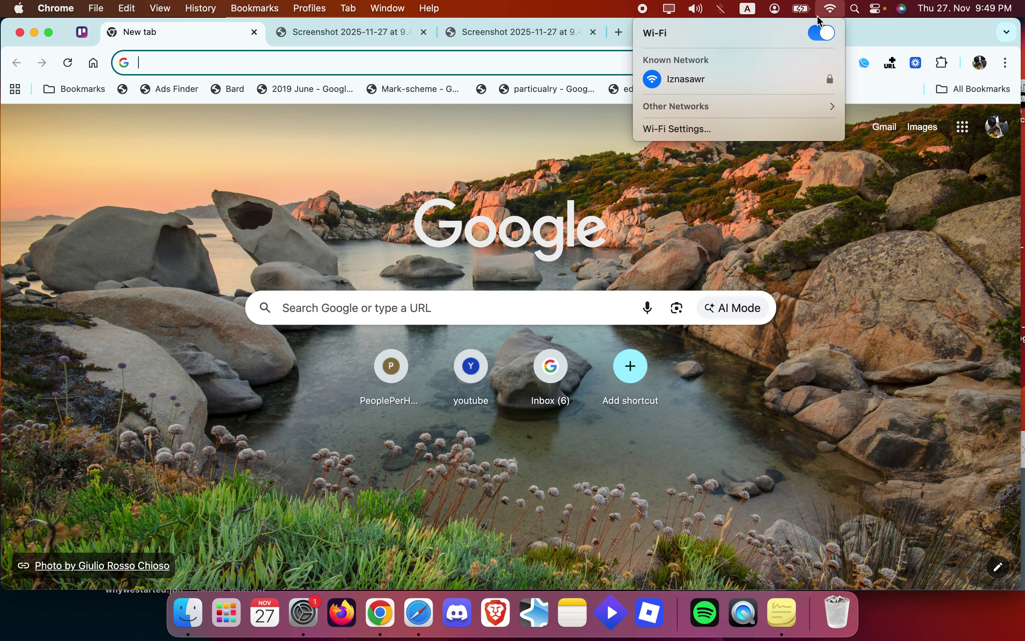
pyautogui.click(822, 32)
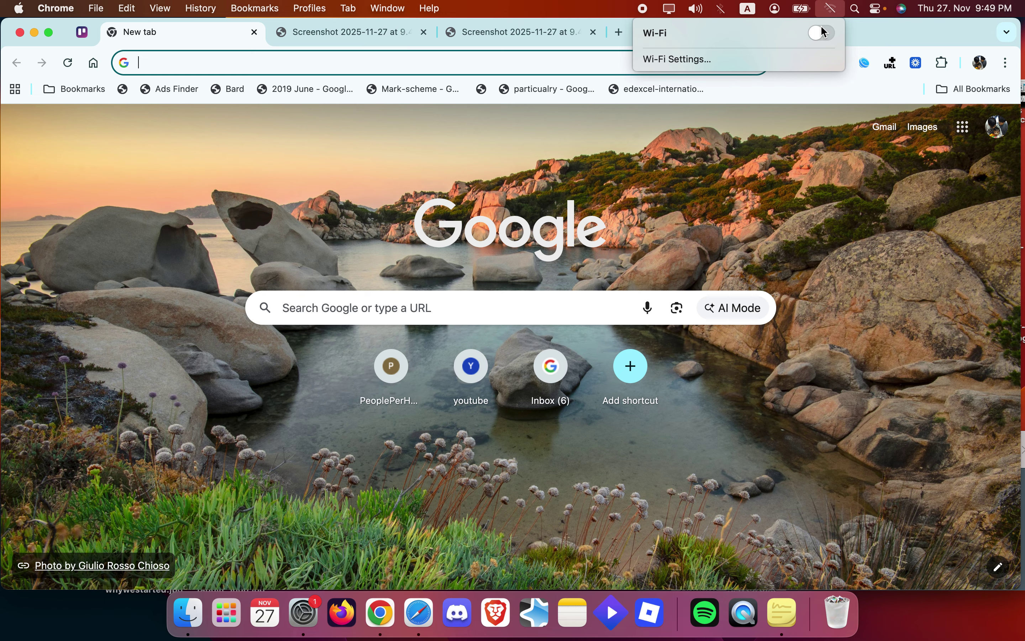
pyautogui.click(822, 32)
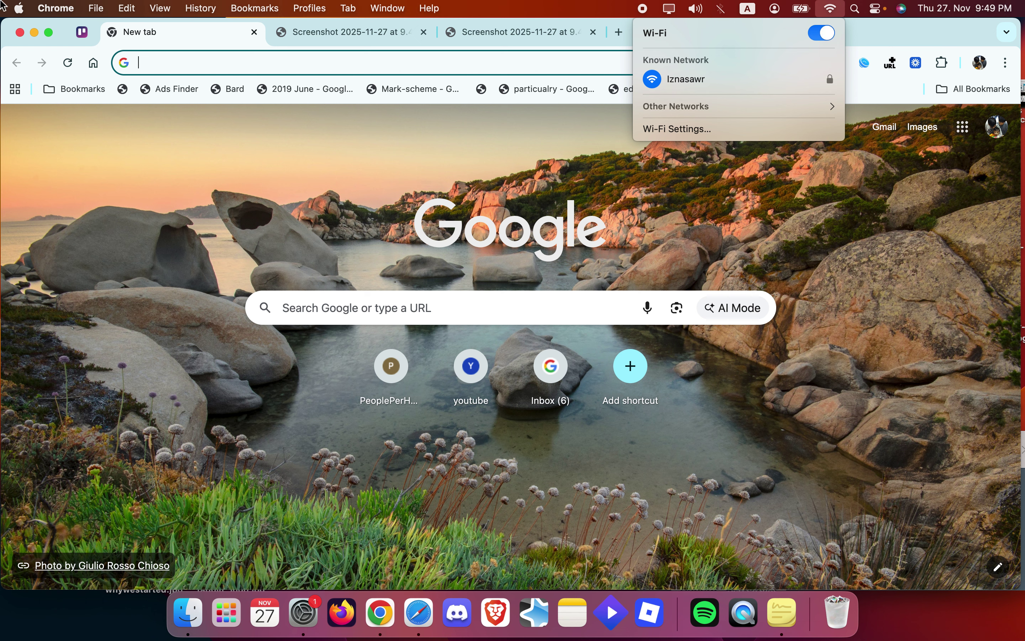
# Find the Mac's Restart command without running it.
pyautogui.click(10, 9)
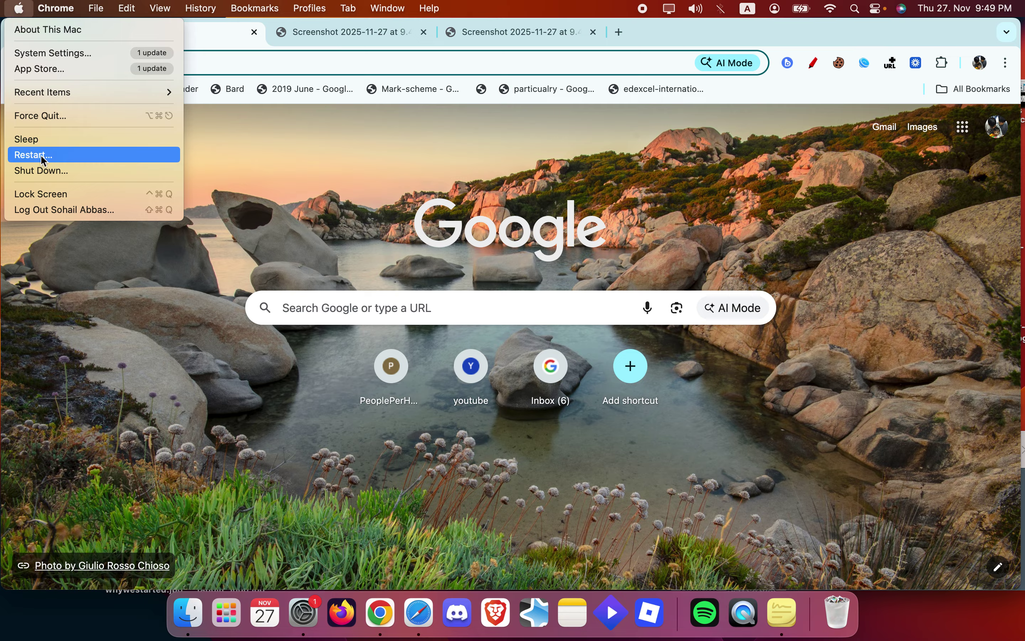
pyautogui.click(297, 168)
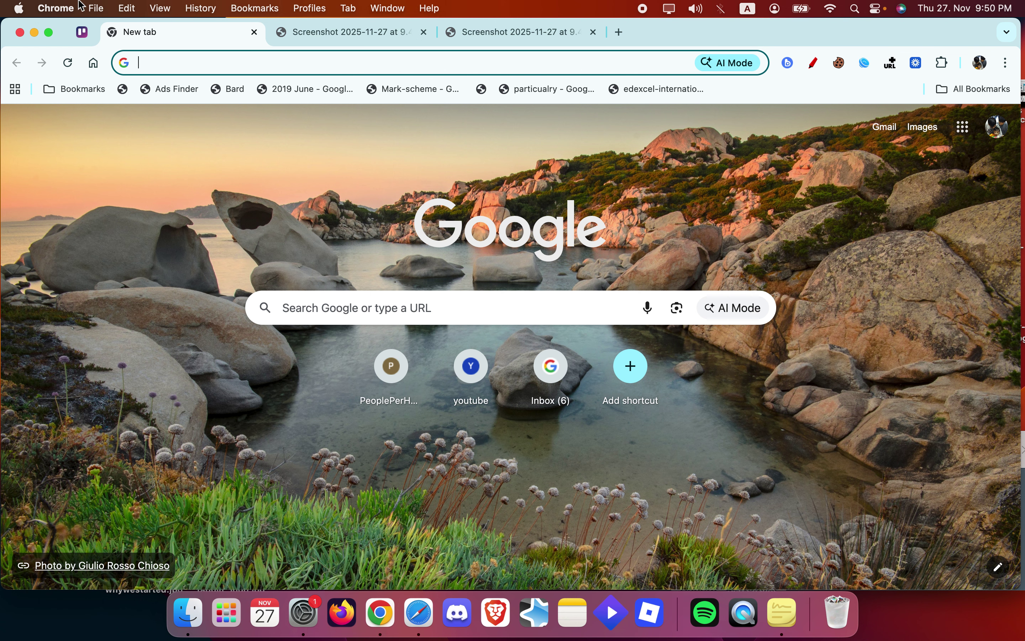
# View the Wi-Fi page in System Settings and the options for the known network, including forgetting it, and return to Chrome.
pyautogui.click(6, 7)
pyautogui.click(38, 54)
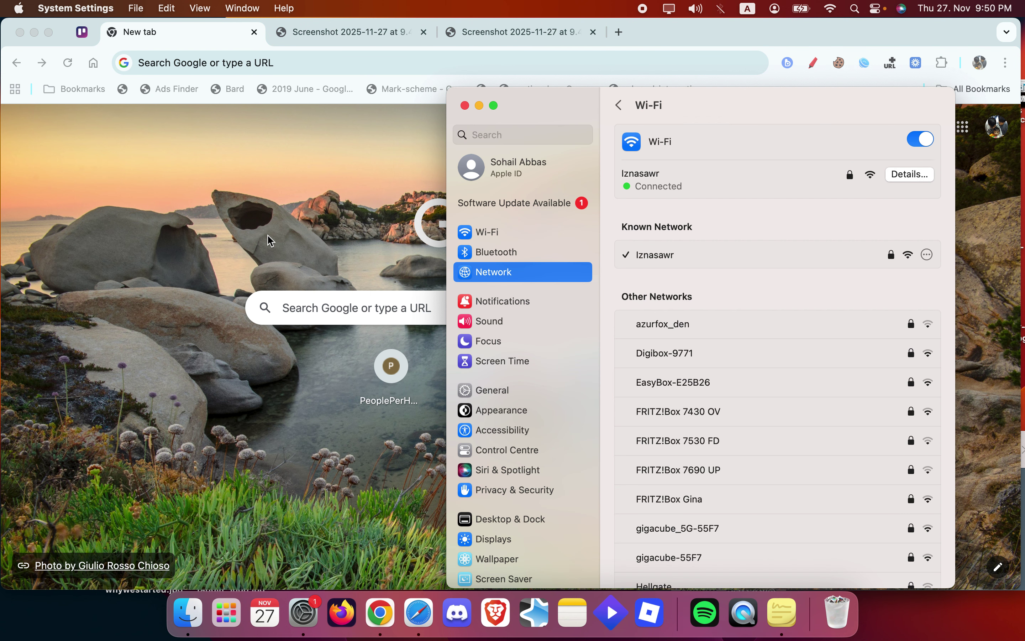
pyautogui.click(519, 245)
pyautogui.click(513, 234)
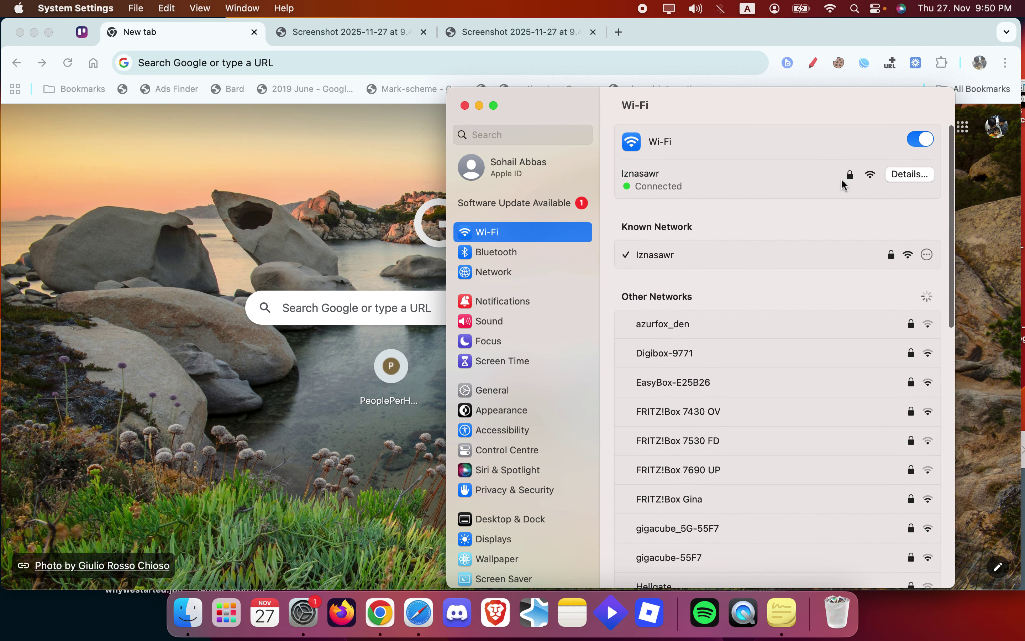
pyautogui.click(814, 259)
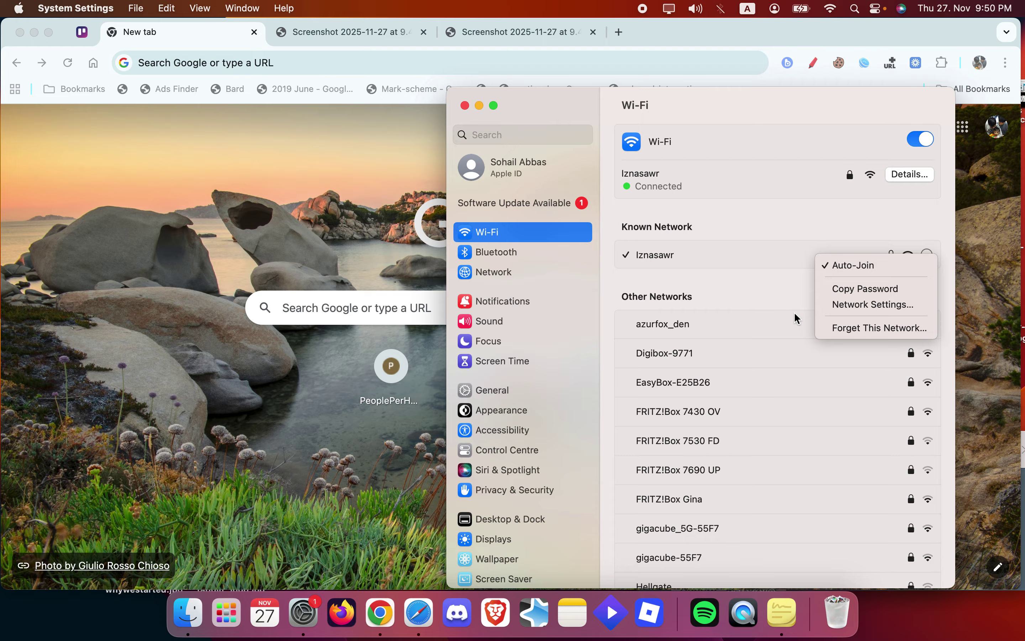
pyautogui.click(766, 285)
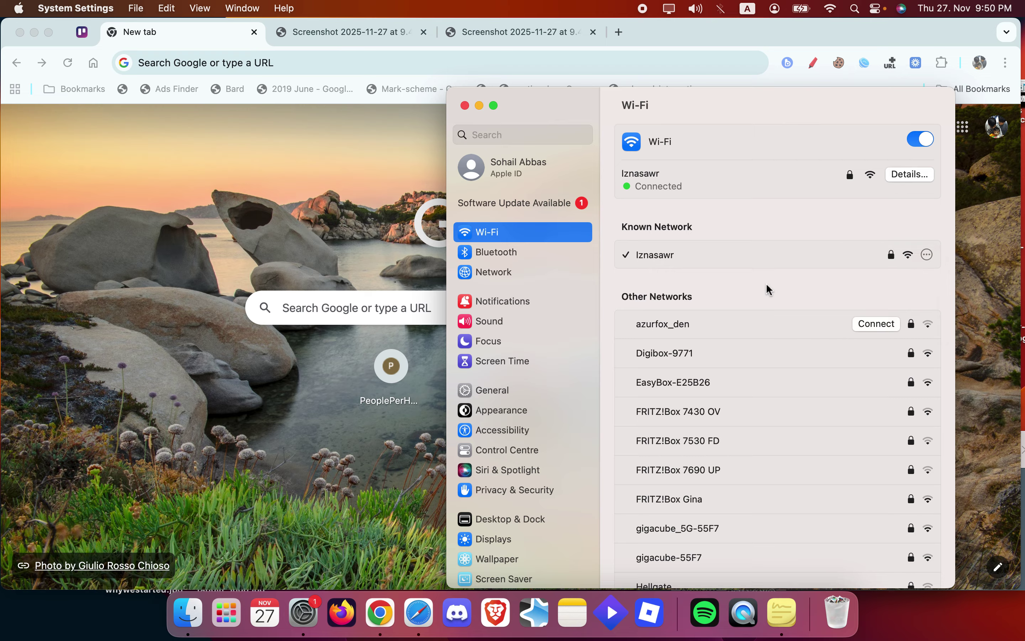
pyautogui.scroll(-2, 767, 284)
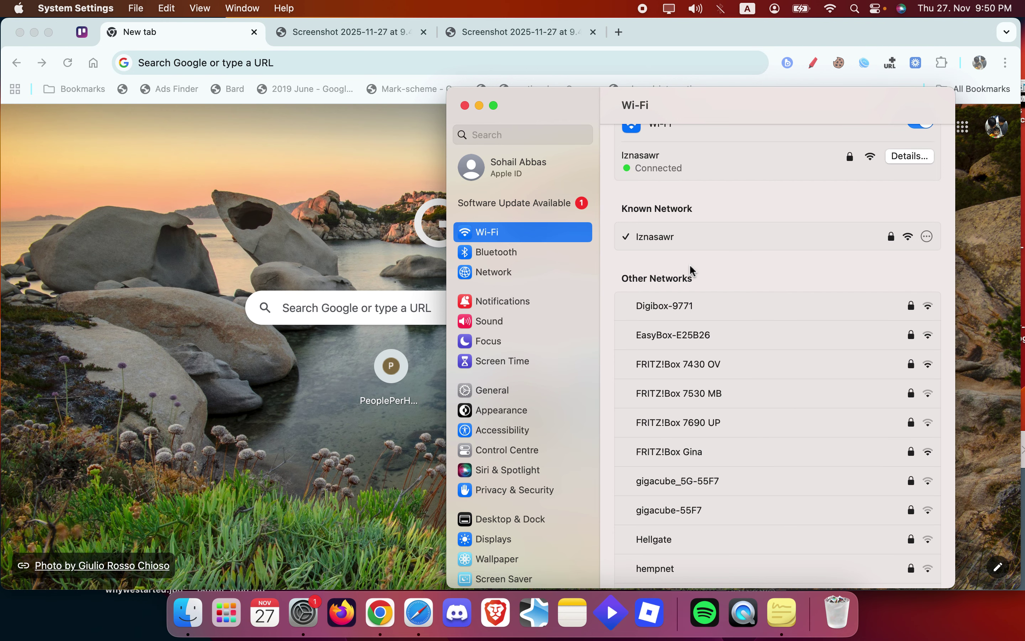
pyautogui.click(328, 373)
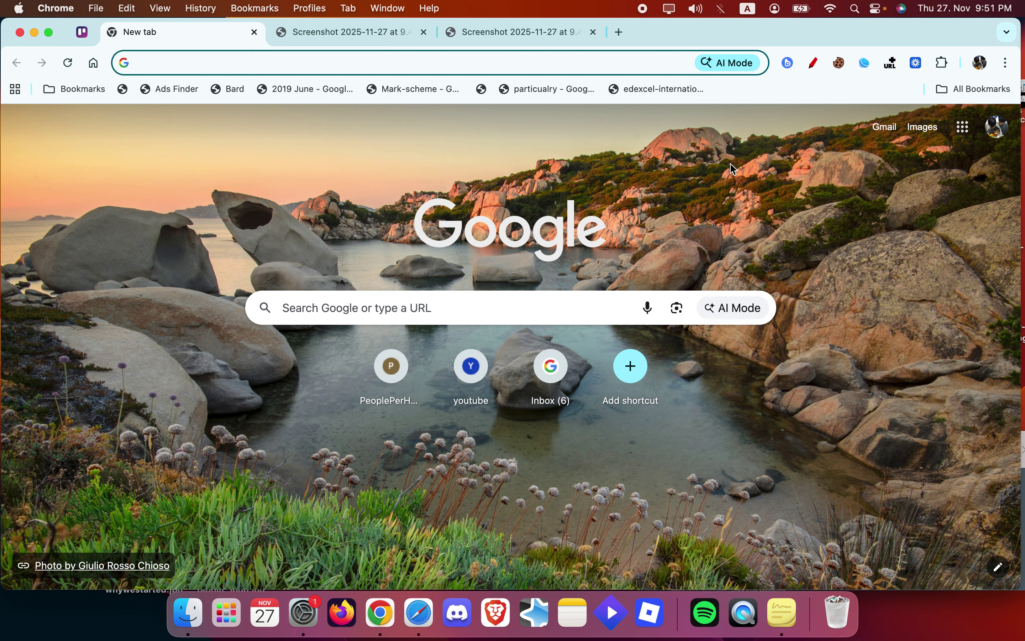
# View the Wi-Fi service in the Network settings, and review the TCP/IP and DNS screenshots open in Chrome.
pyautogui.click(17, 9)
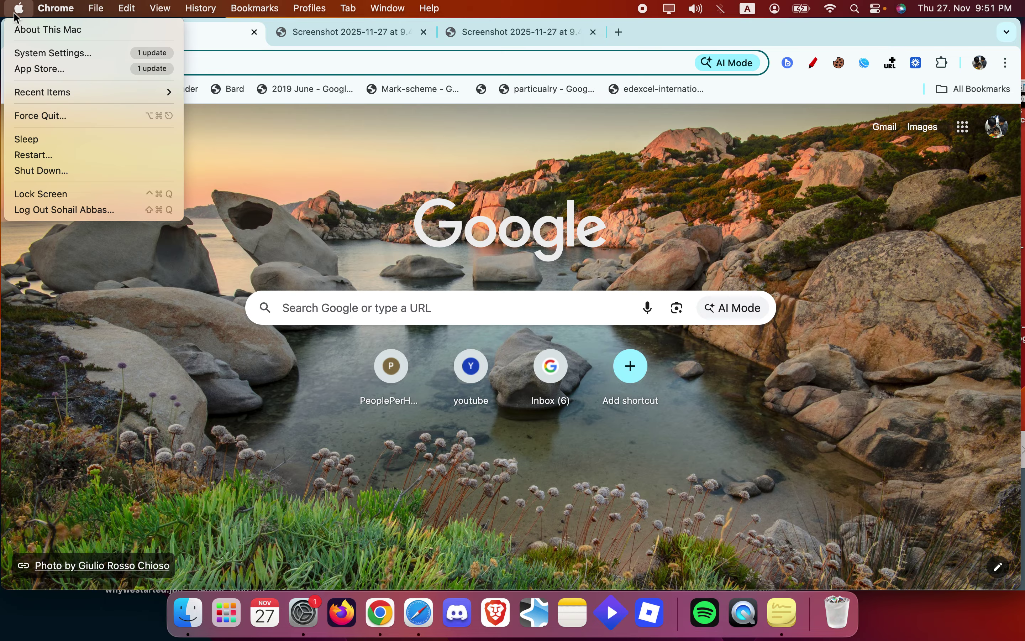
pyautogui.click(40, 53)
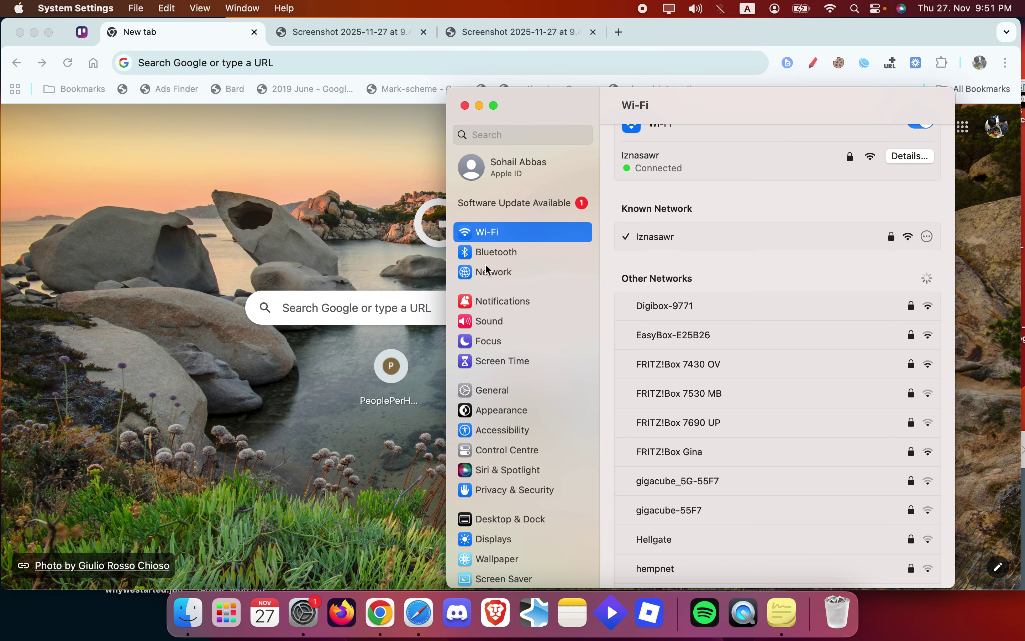
pyautogui.click(488, 273)
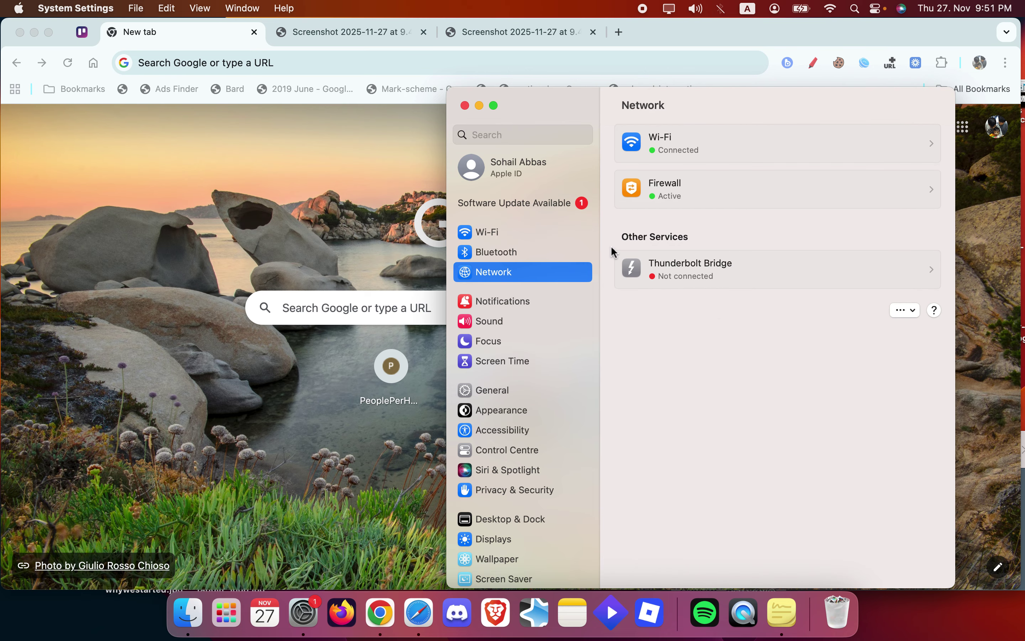
pyautogui.click(699, 149)
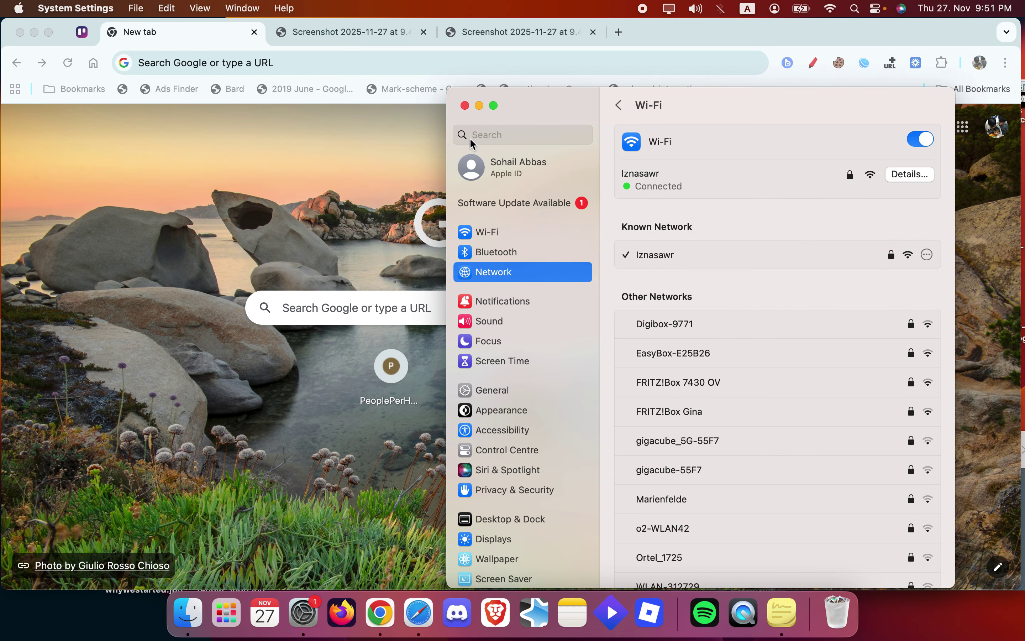
pyautogui.click(405, 34)
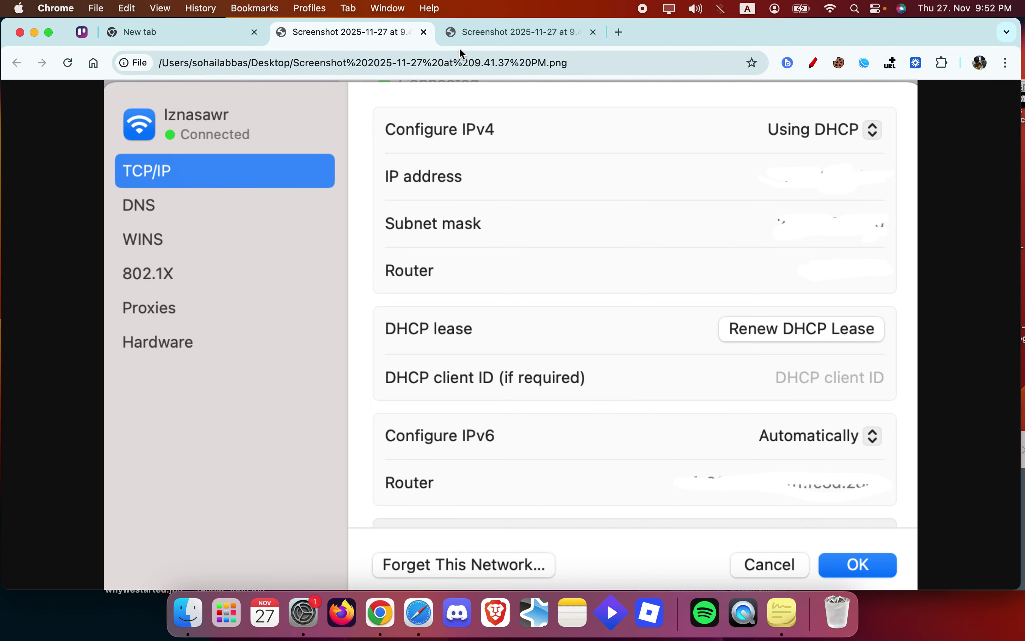
pyautogui.click(475, 41)
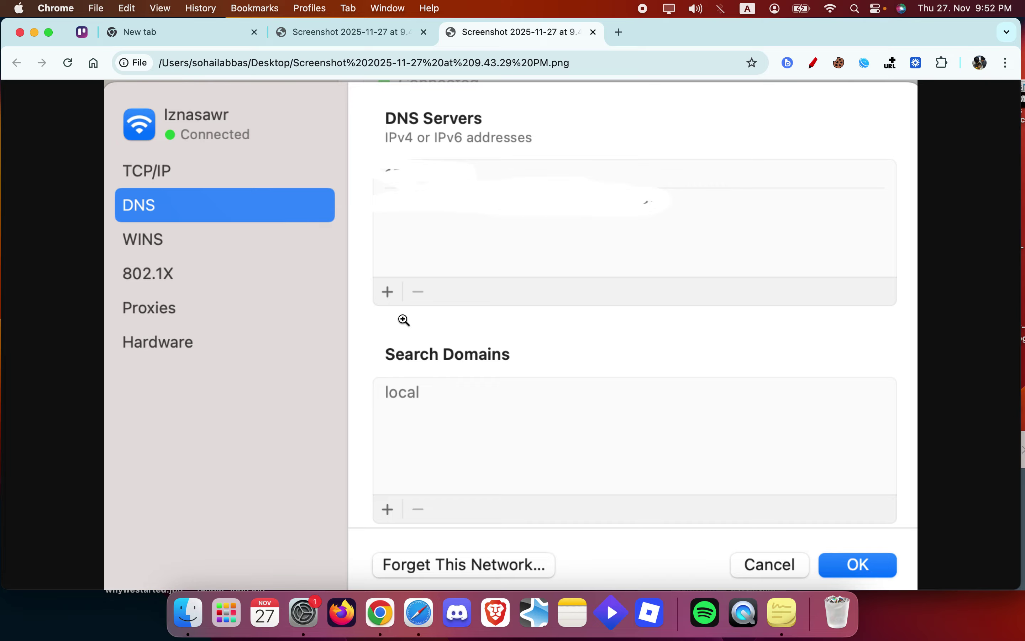
# Write out the DNS server addresses 8.8.8.8 and 8.8.4.4 in turn in a new browser tab, and close that tab.
pyautogui.press('super+t')
pyautogui.write('8')
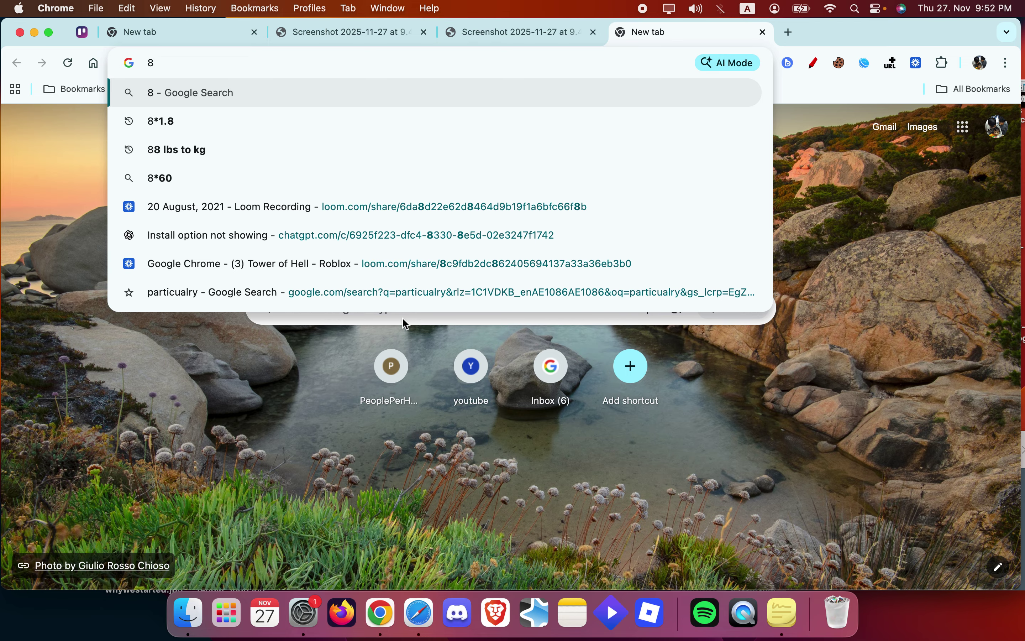
pyautogui.write('.8')
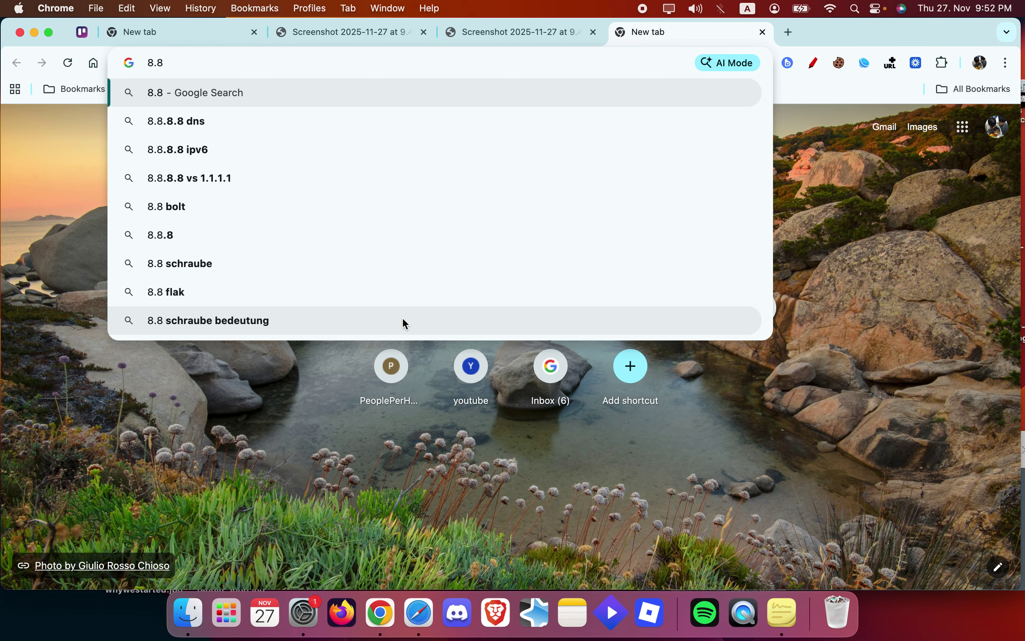
pyautogui.write('.8.8')
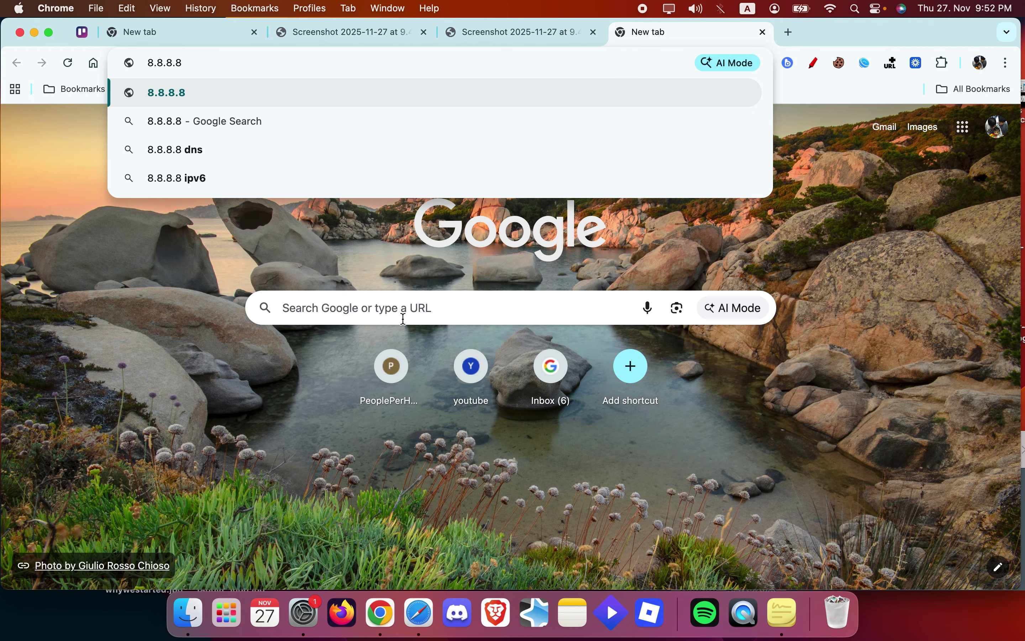
pyautogui.press('super+a')
pyautogui.press('BackSpace')
pyautogui.write('8.8.')
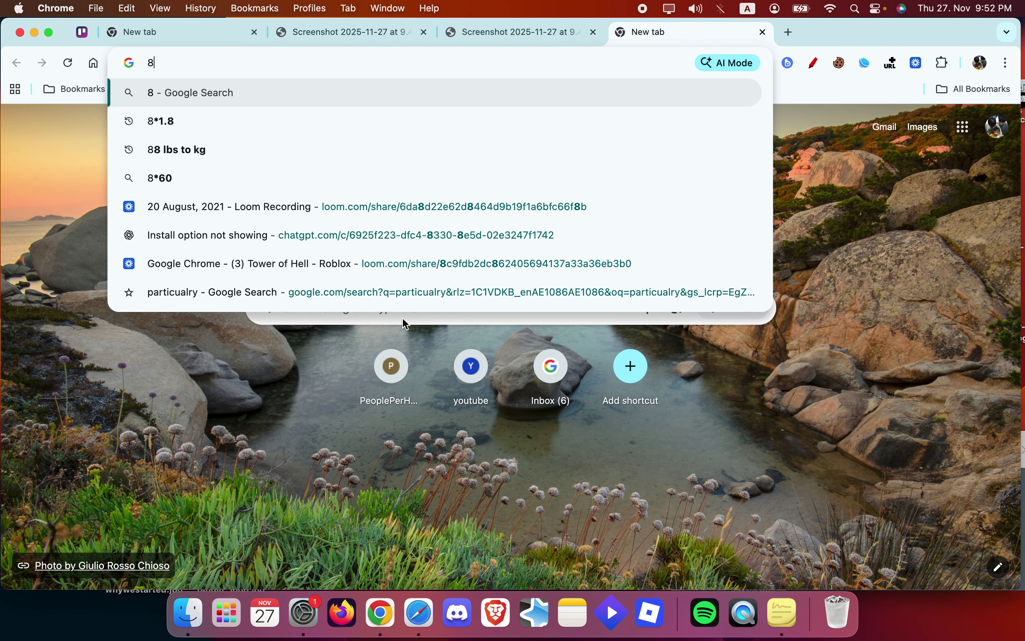
pyautogui.write('4.4')
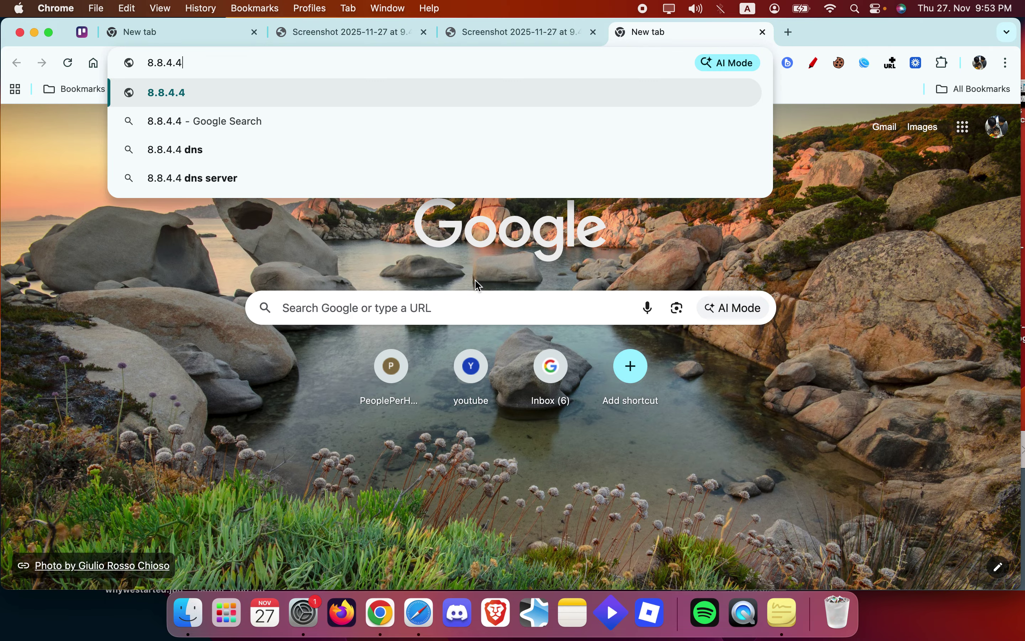
pyautogui.press('super+w')
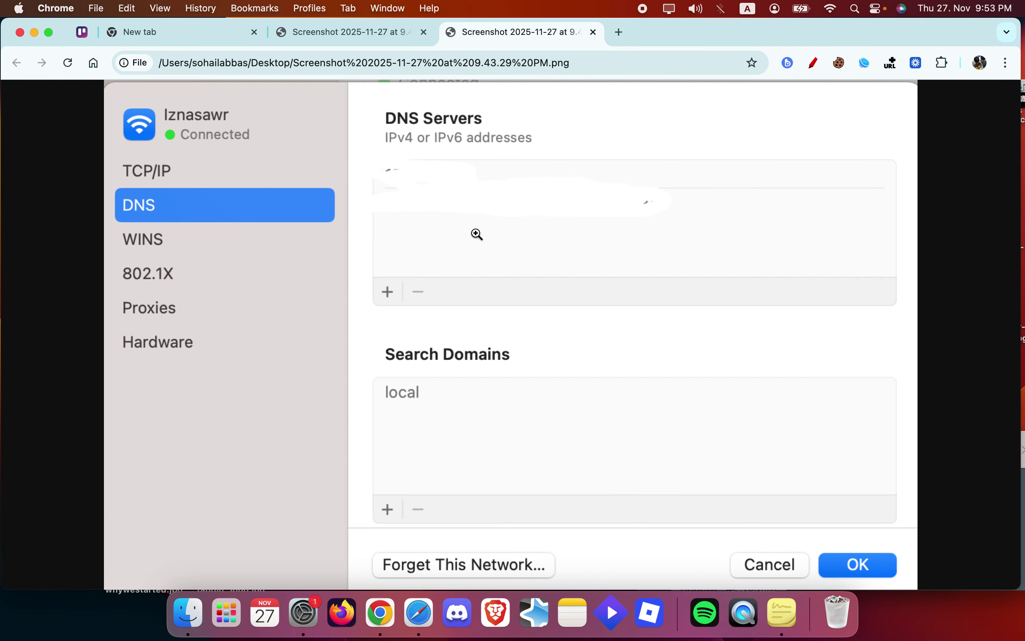
# Switch to Finder and go to the folder /Library/Preferences/SystemConfiguration/.
pyautogui.click(203, 620)
pyautogui.click(116, 104)
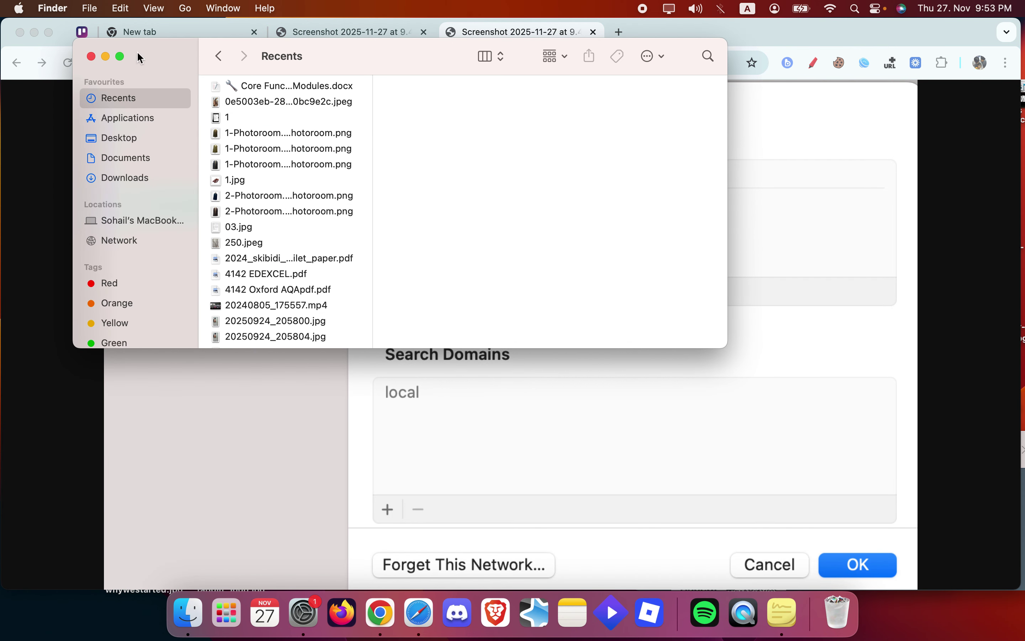
pyautogui.click(171, 6)
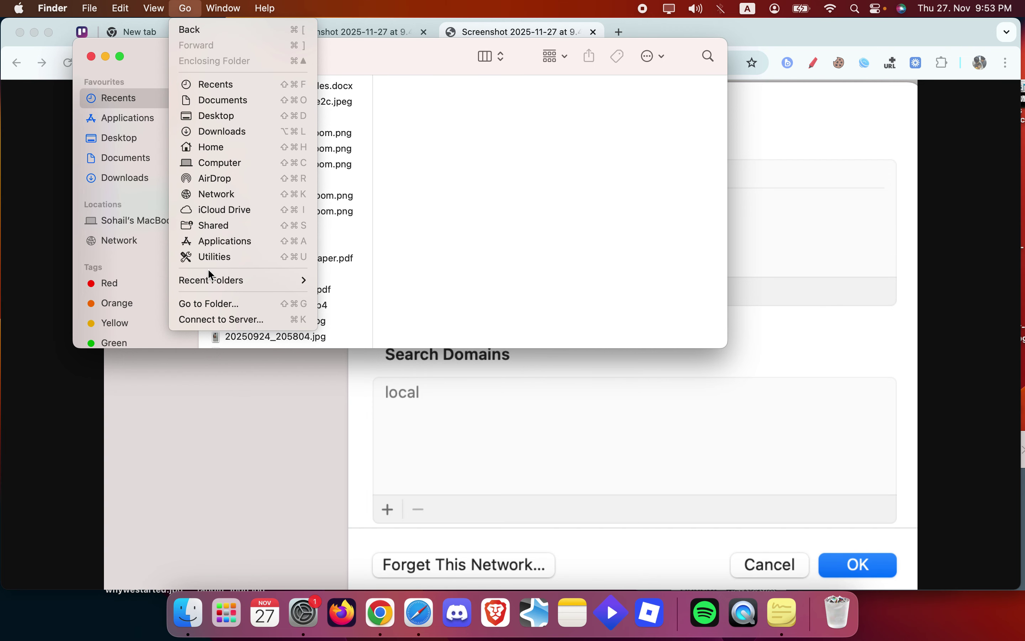
pyautogui.click(214, 305)
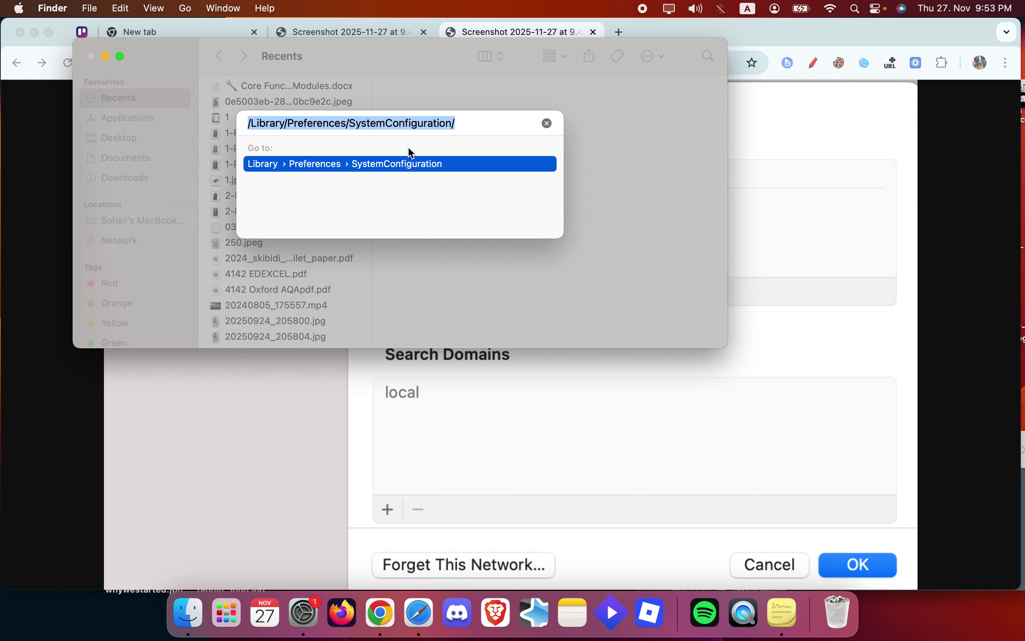
pyautogui.press('Right')
pyautogui.click(453, 164)
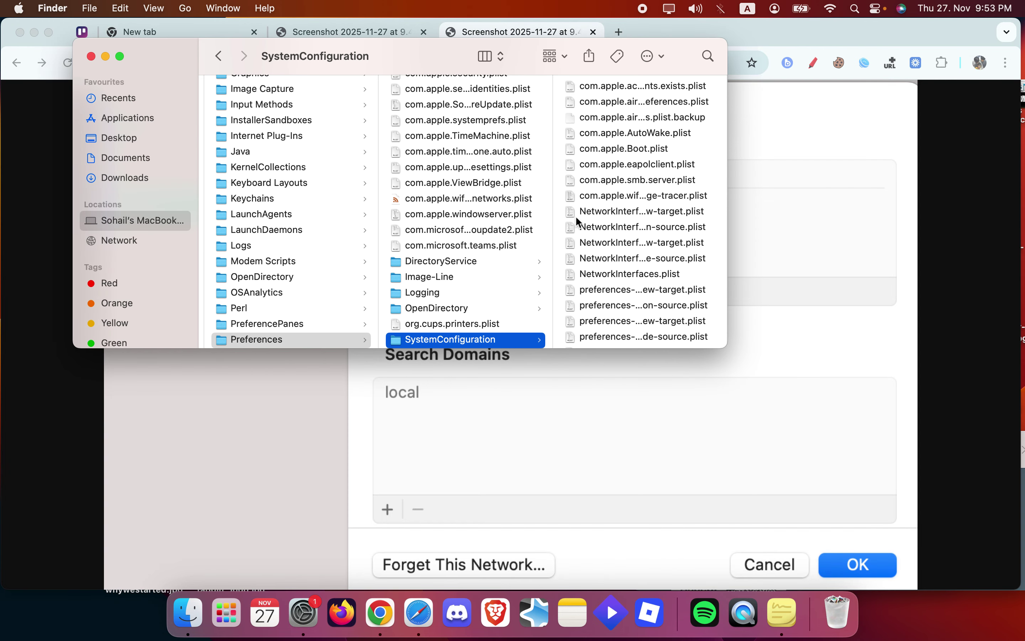
# Widen the Finder window to show full file names, look through the SystemConfiguration files, and return to Chrome.
pyautogui.scroll(-2, 575, 216)
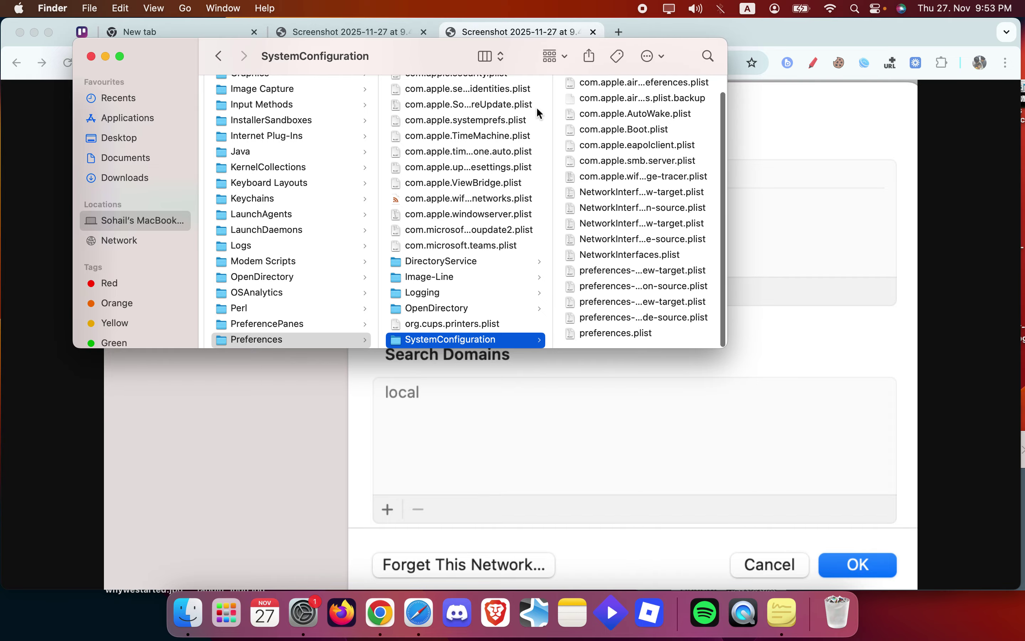
pyautogui.moveTo(725, 114); pyautogui.dragTo(883, 116)
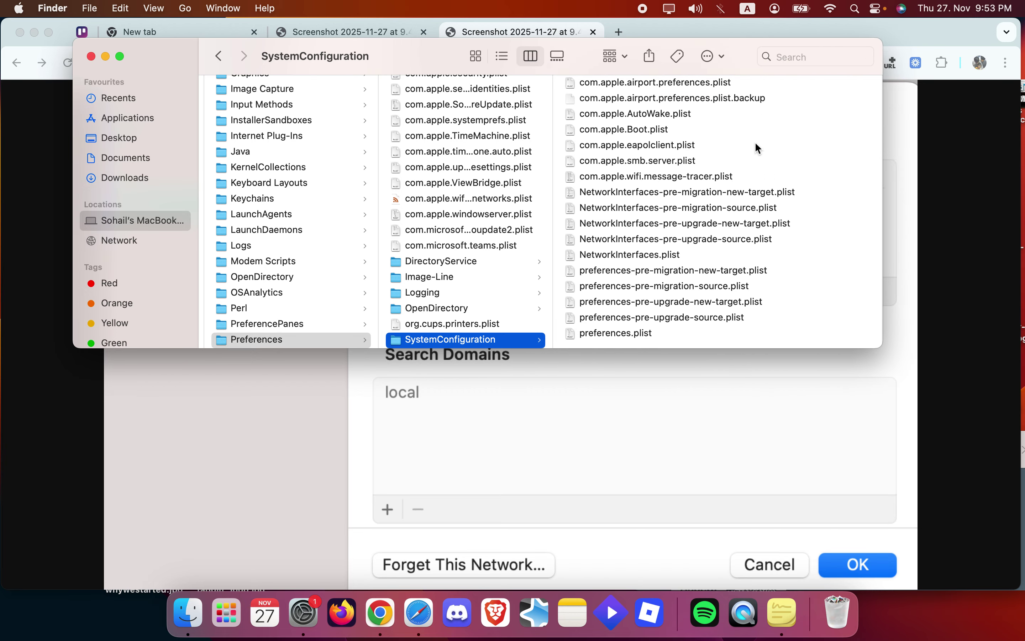
pyautogui.scroll(1, 755, 143)
pyautogui.scroll(2, 622, 130)
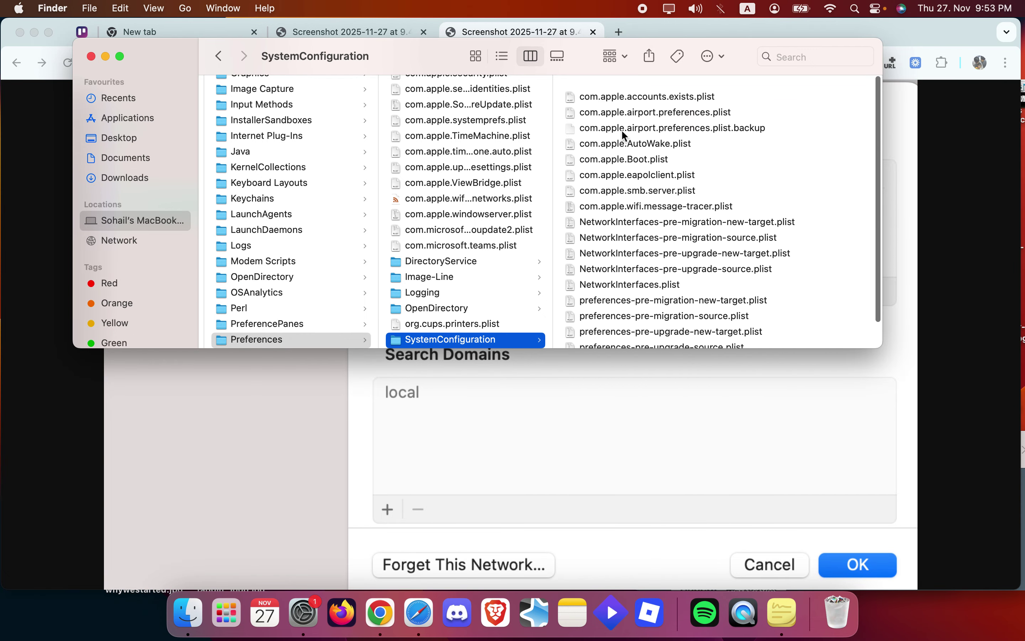
pyautogui.click(529, 22)
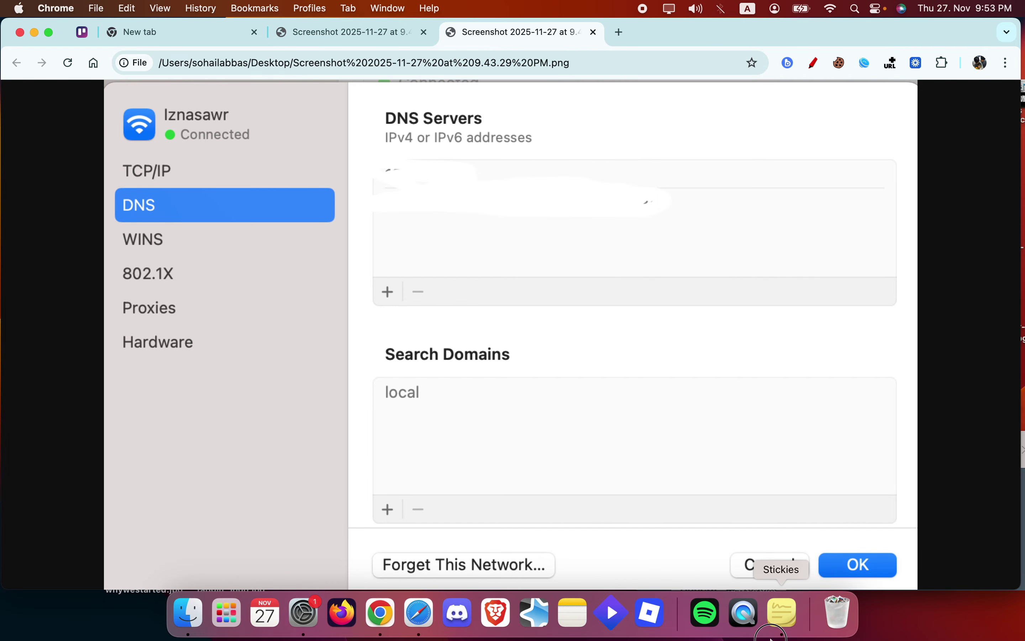
# Switch to Stickies, try to show all of its windows, and quit it.
pyautogui.click(783, 623)
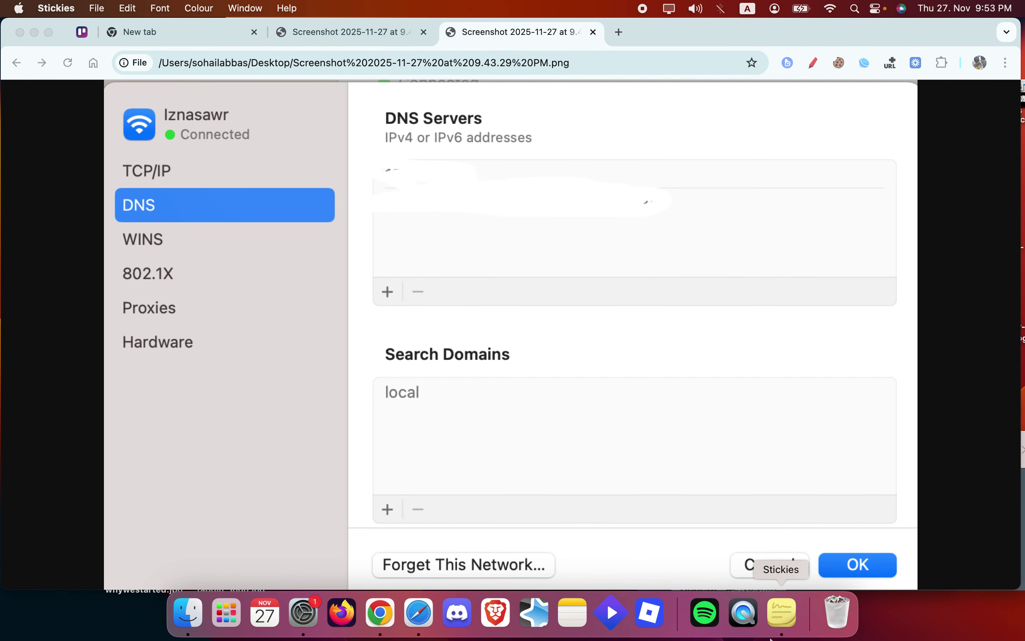
pyautogui.rightClick(789, 631)
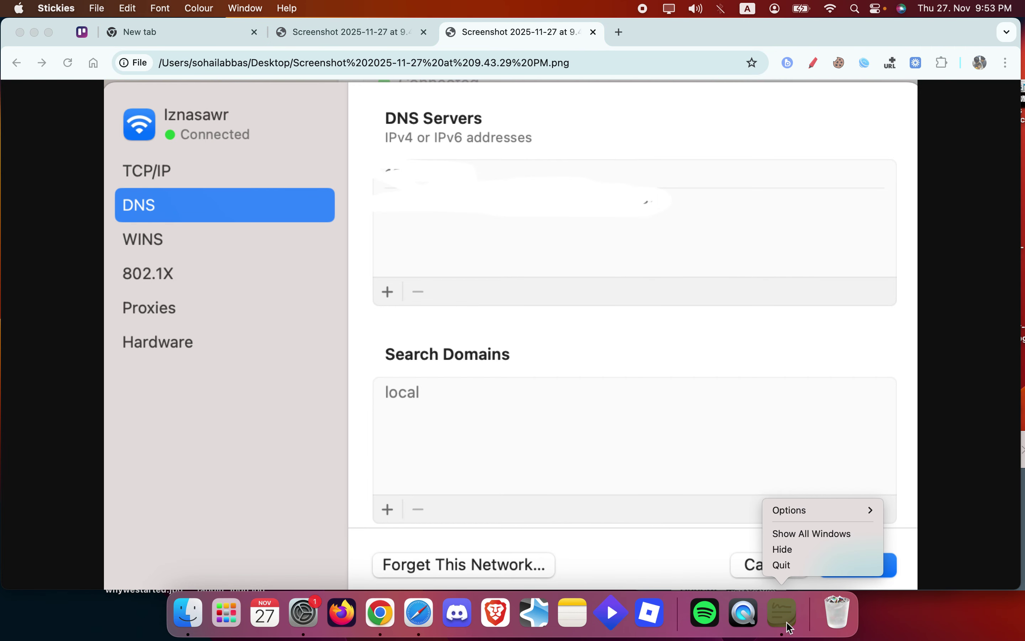
pyautogui.click(793, 535)
pyautogui.click(783, 614)
pyautogui.rightClick(783, 614)
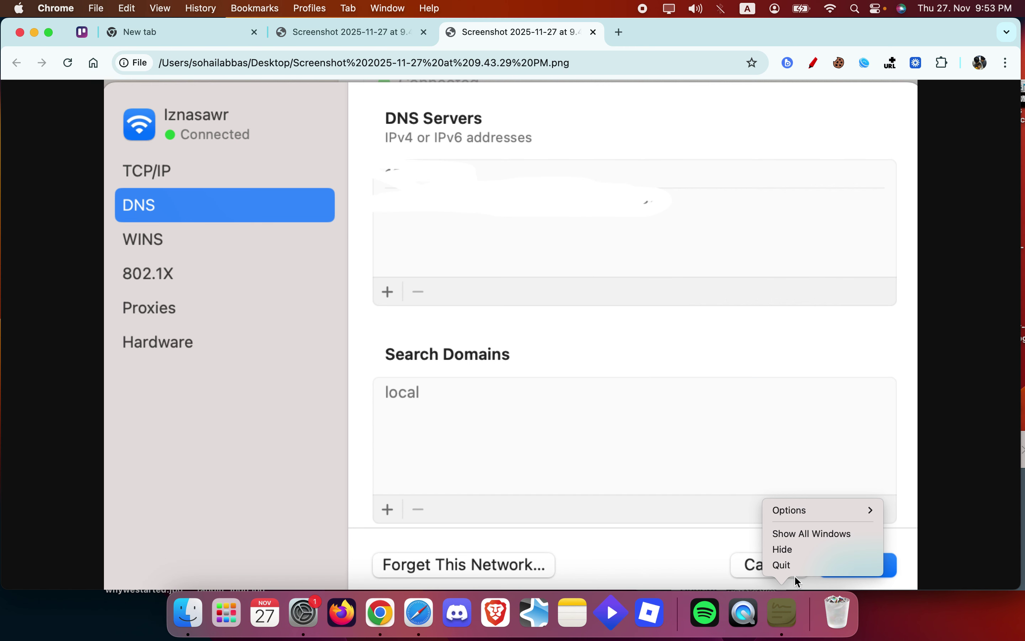
pyautogui.click(798, 566)
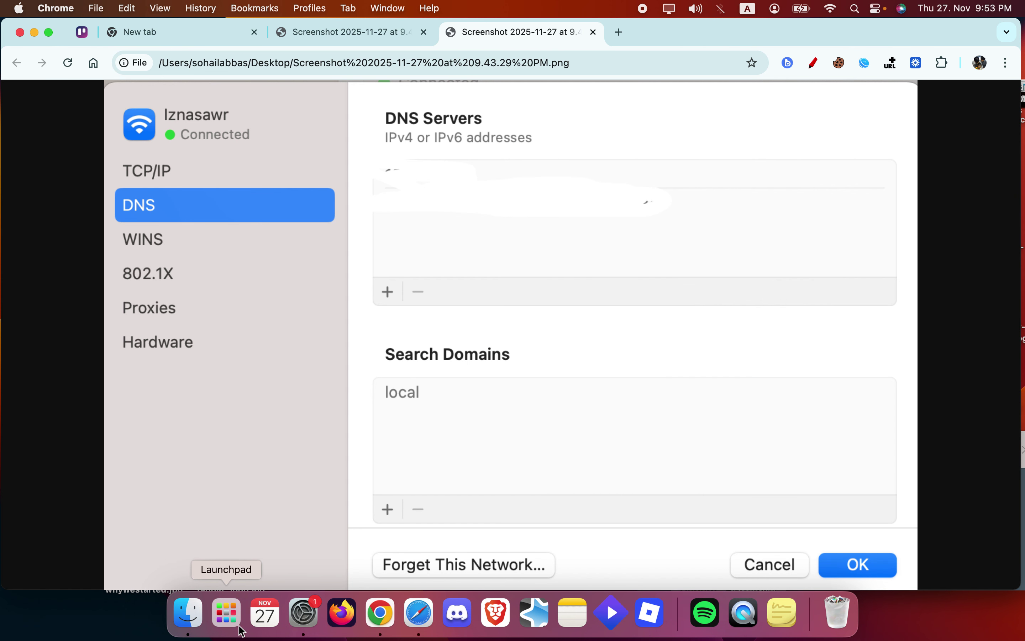
# Reopen Stickies with the note listing com.apple.airport.preferences.plist, com.apple.network.identification.plist, com.apple.wifi.message-tracer.plist, NetworkInterfaces.plis and preferences.plist.
pyautogui.click(227, 622)
pyautogui.write('stick')
pyautogui.press('Return')
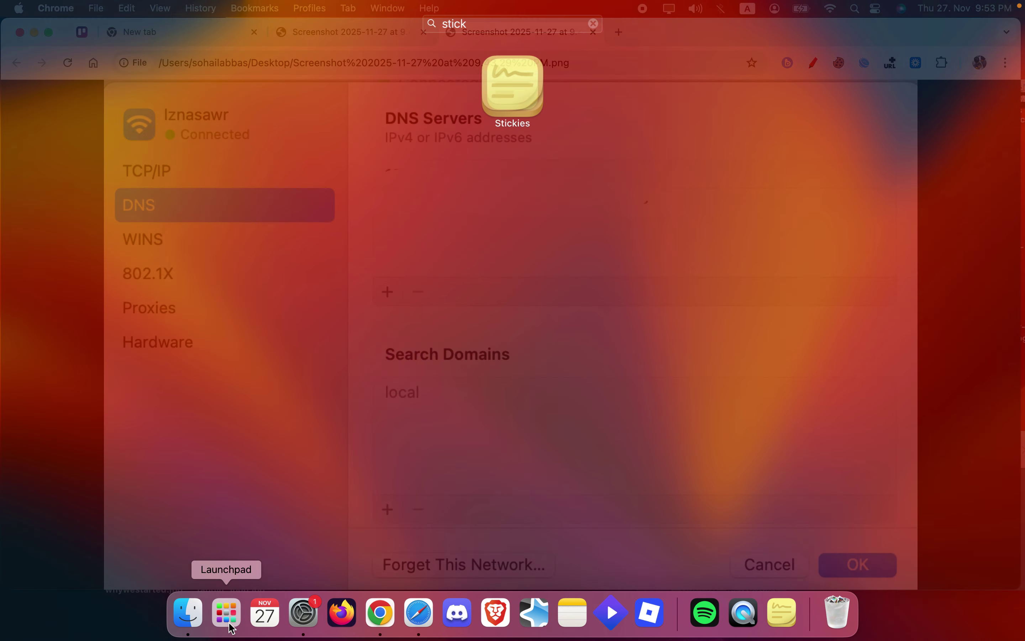
pyautogui.write('com.apple.airport.preferences.plist com.apple.network.identification.plist com.apple.wifi.message-tracer.plist NetworkInterfaces.plis preferences.plist')
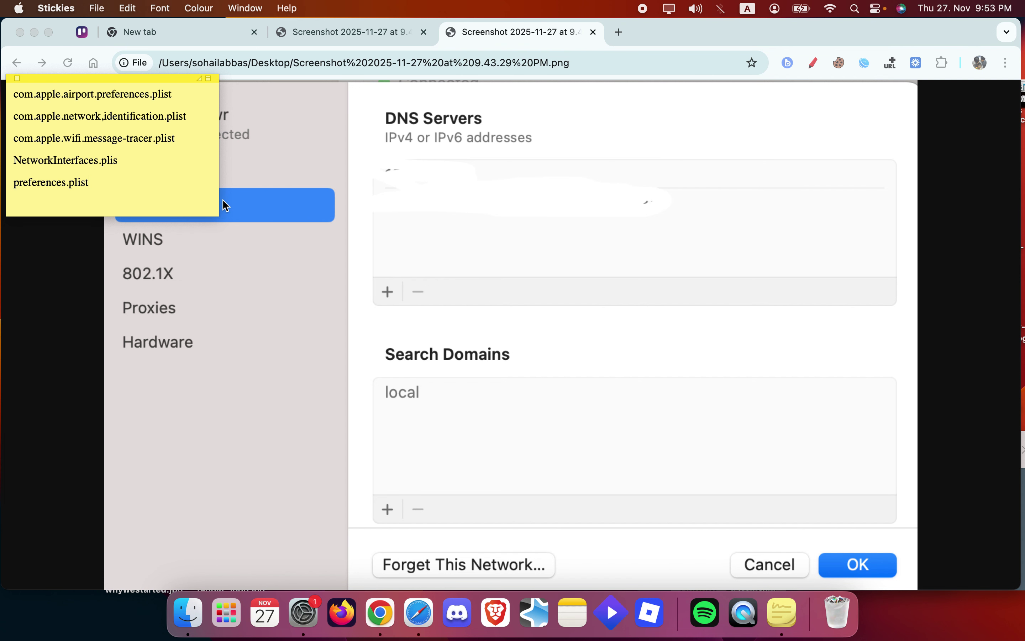
# Enlarge the sticky note, and make all of its text five sizes larger and bold.
pyautogui.moveTo(215, 213); pyautogui.dragTo(332, 271)
pyautogui.press('super+a')
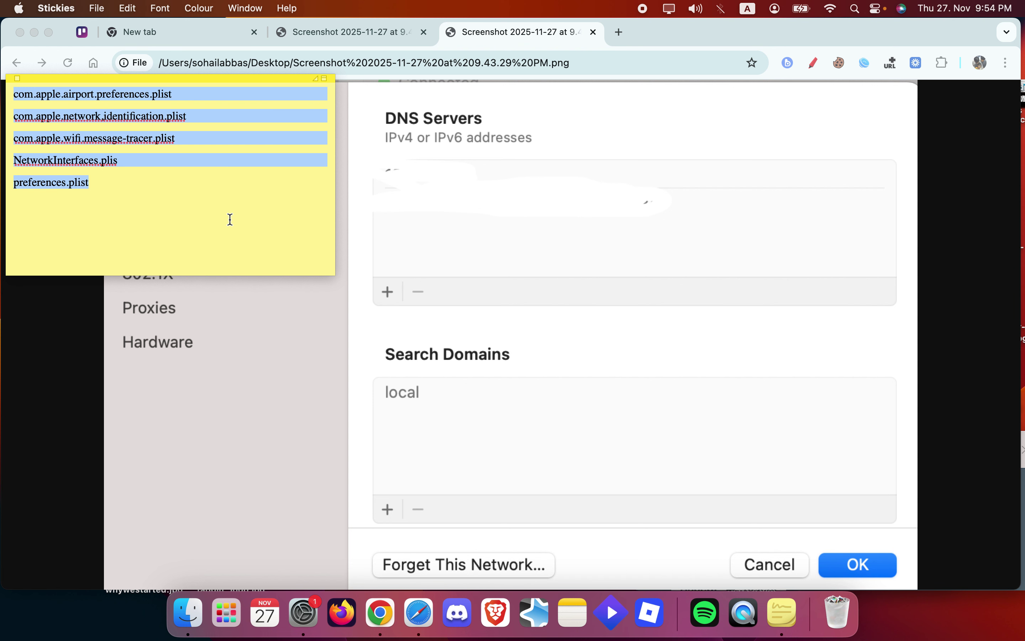
pyautogui.press('super+plus')
pyautogui.press('super+plus')
pyautogui.press('super+plus')
pyautogui.press('super+plus')
pyautogui.press('super+plus')
pyautogui.press('super+b')
pyautogui.click(235, 234)
# Switch to Finder, place the SystemConfiguration window below the note to compare the file names, select preferences.plist, and close the window.
pyautogui.press('super+Tab')
pyautogui.press('super+Tab')
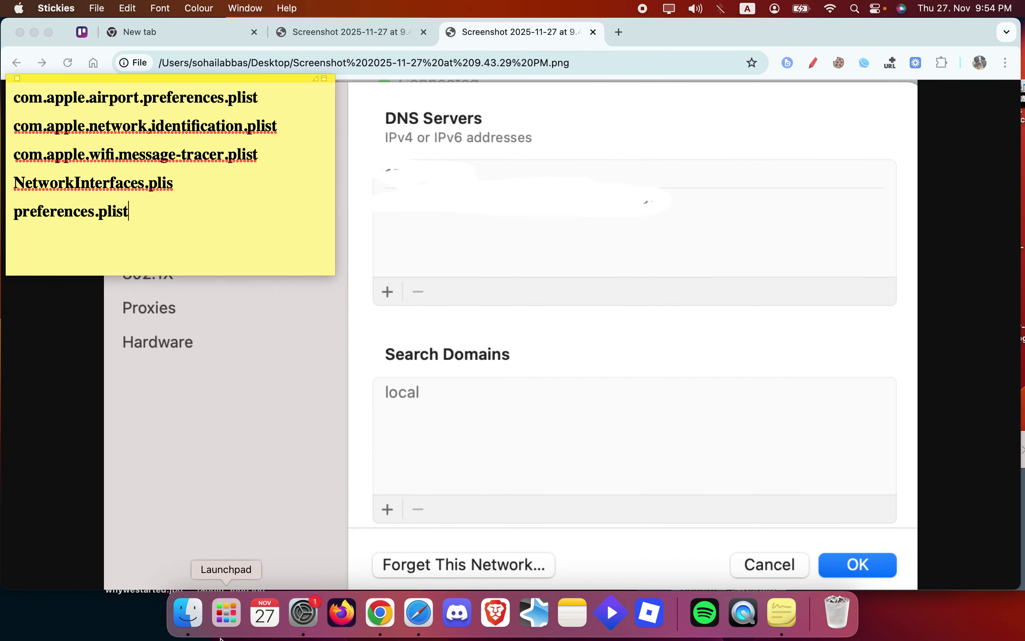
pyautogui.click(189, 623)
pyautogui.moveTo(383, 55); pyautogui.dragTo(443, 285)
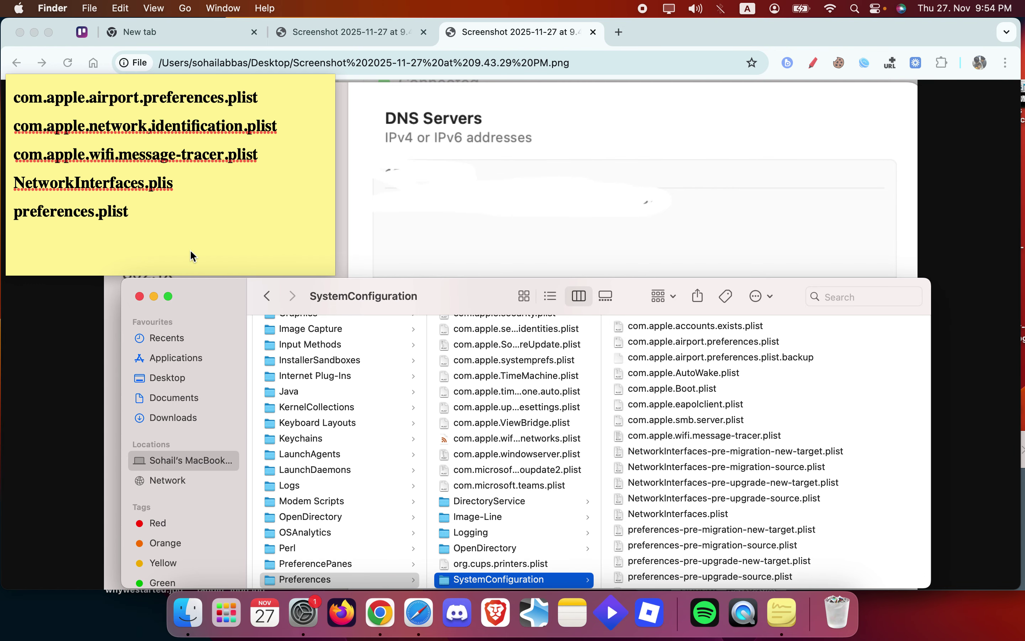
pyautogui.scroll(-2, 745, 469)
pyautogui.click(700, 573)
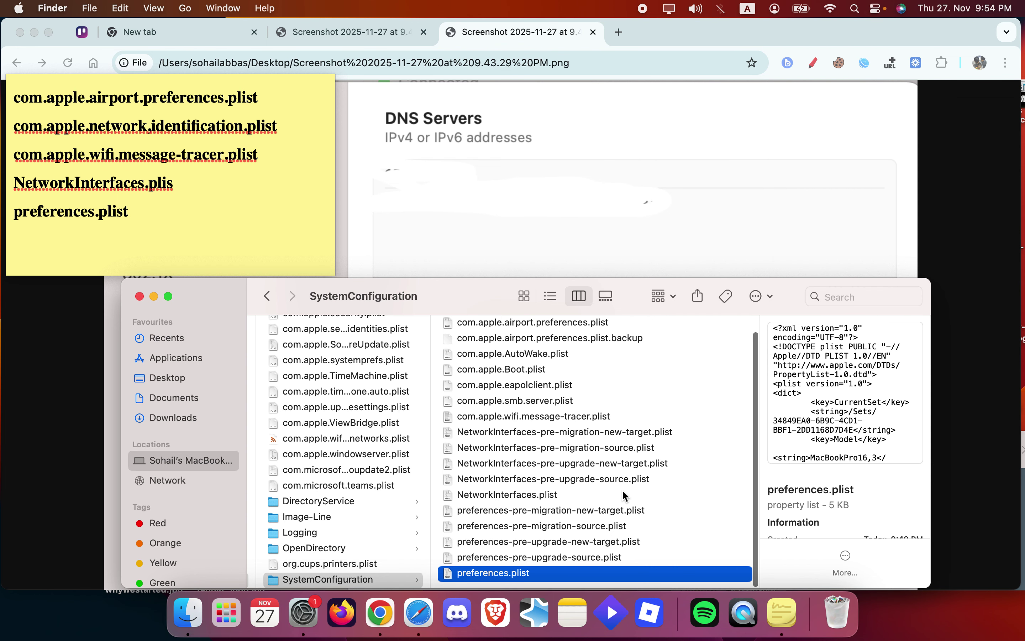
pyautogui.click(136, 293)
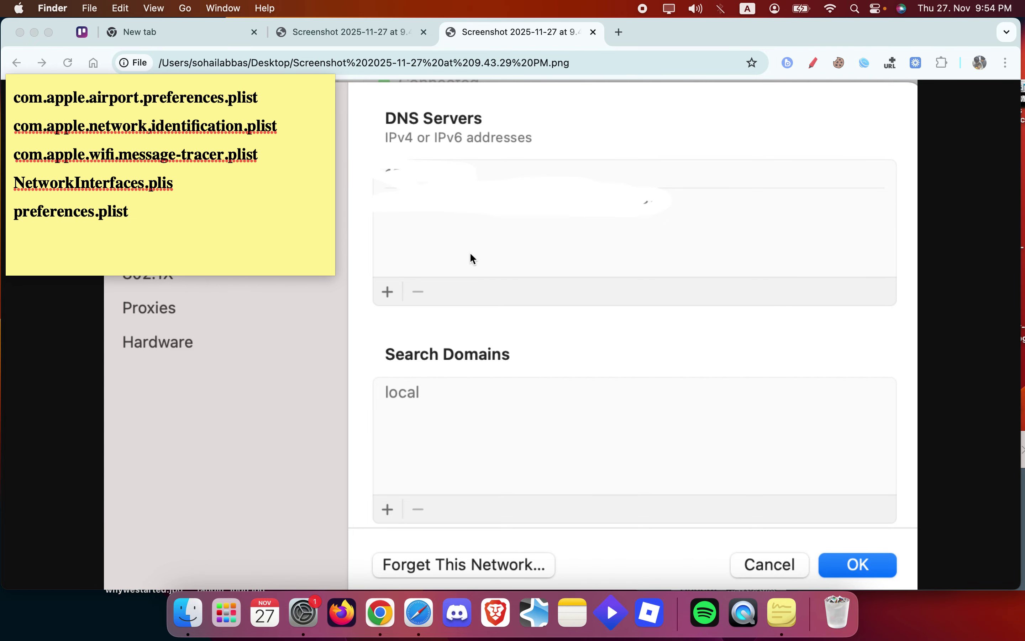
# Switch to System Settings, view the available macOS software update, and return to Chrome.
pyautogui.click(19, 8)
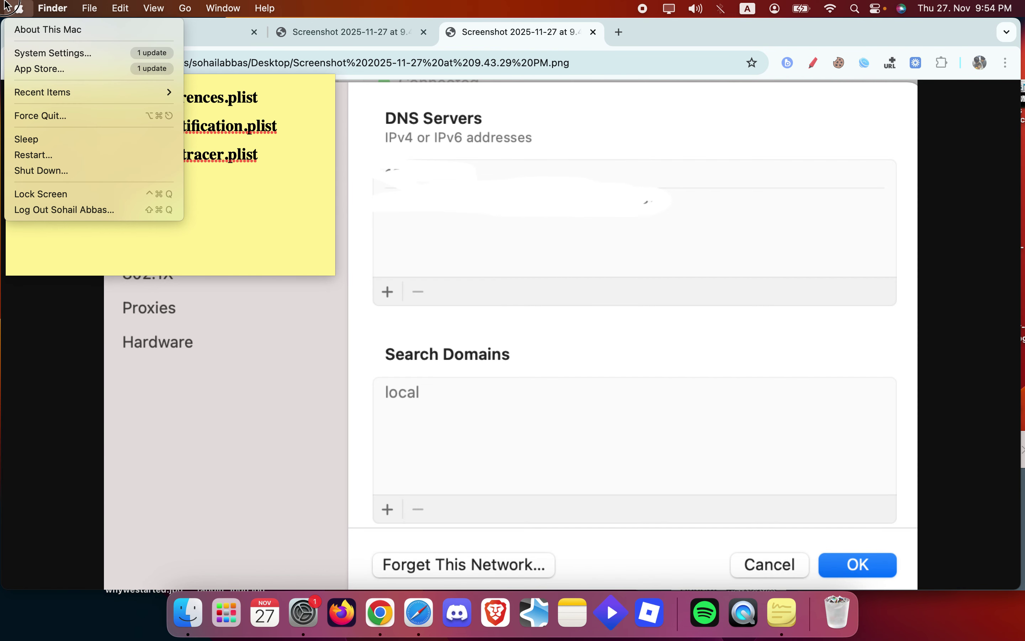
pyautogui.click(29, 51)
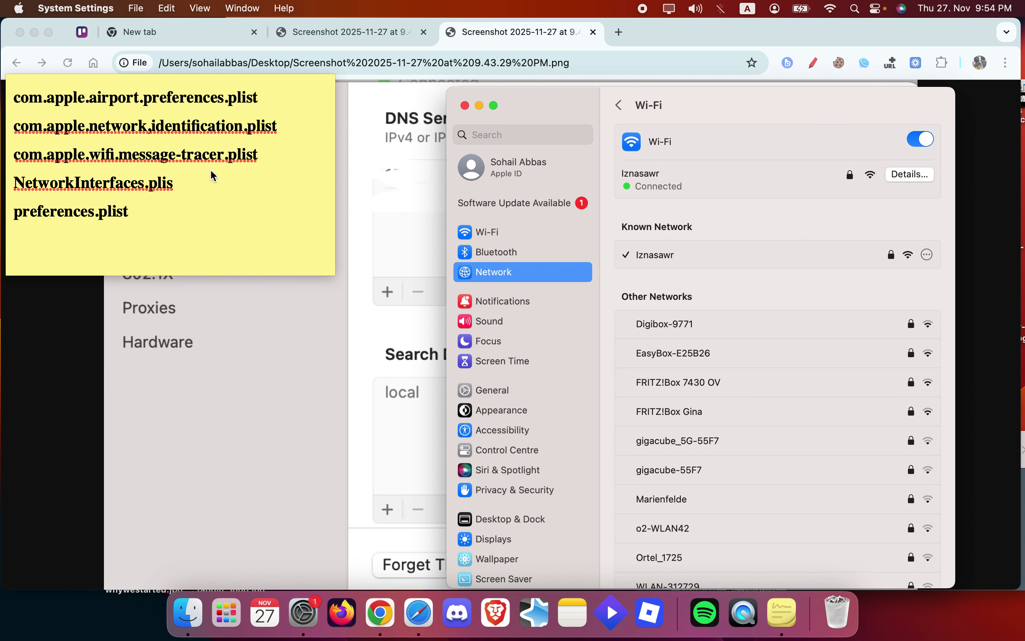
pyautogui.click(505, 205)
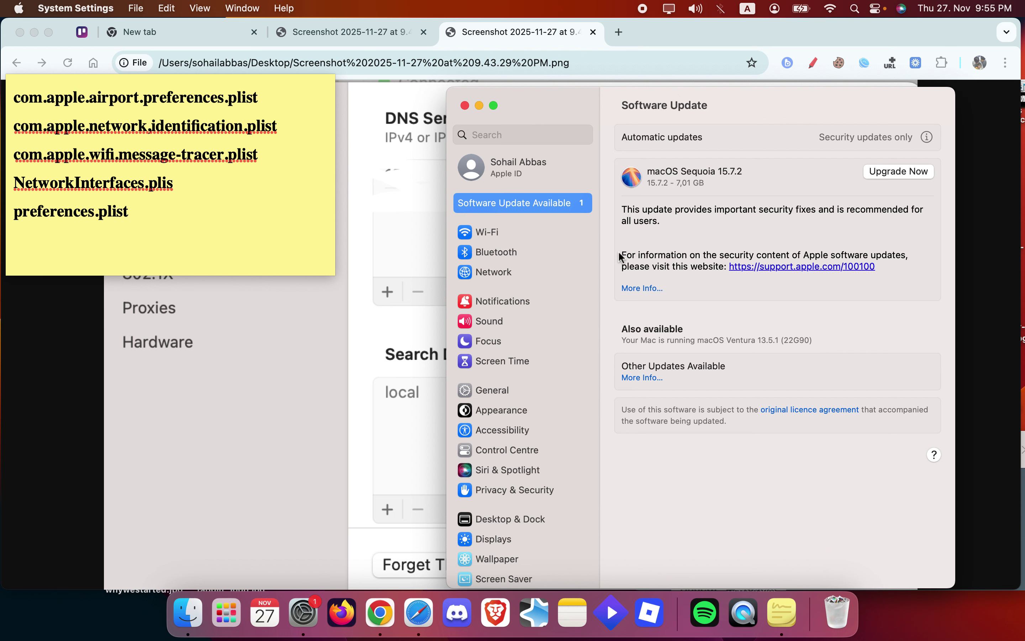
pyautogui.click(323, 436)
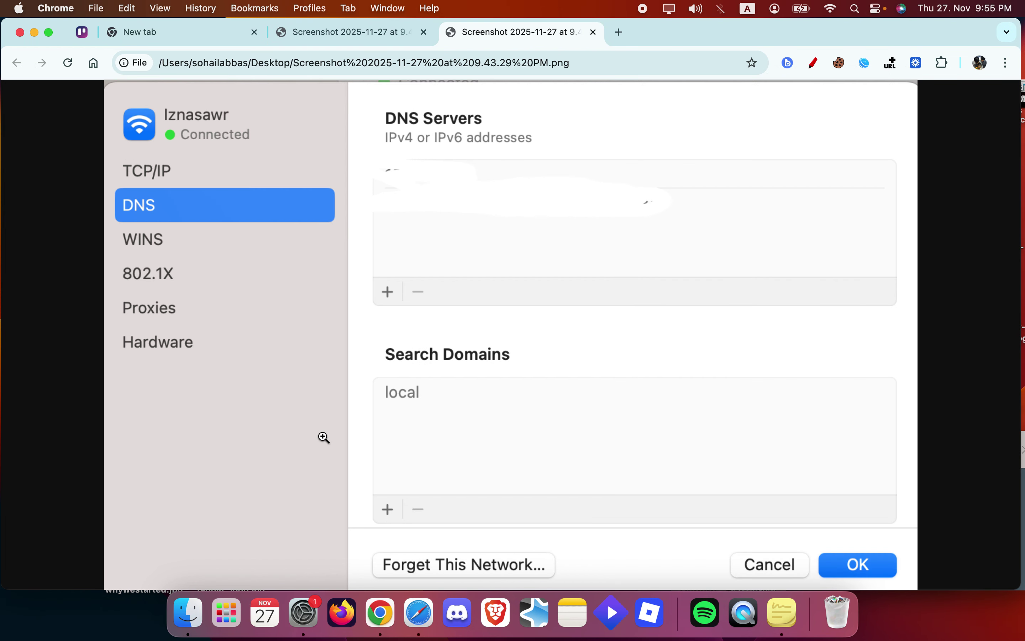